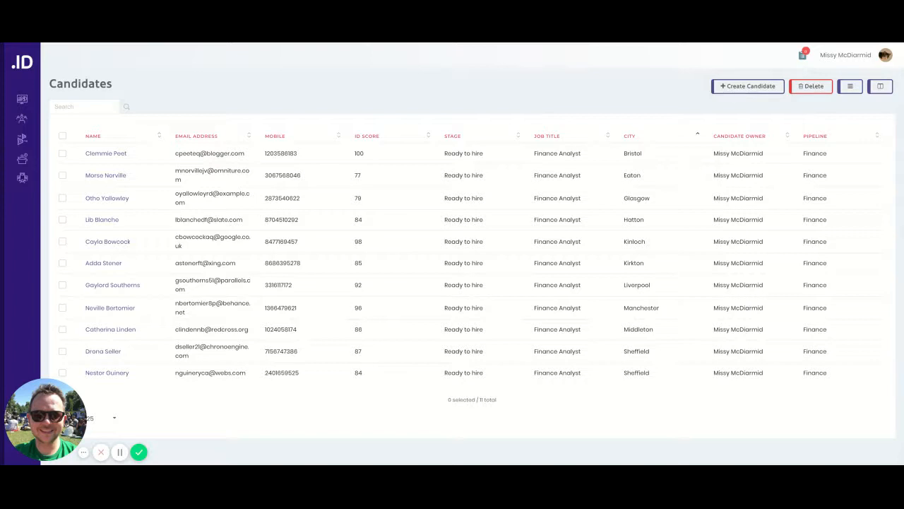
# Step: Add a new Remote tag to the Bristol finance analyst's candidate record and save it
pyautogui.click(124, 154)
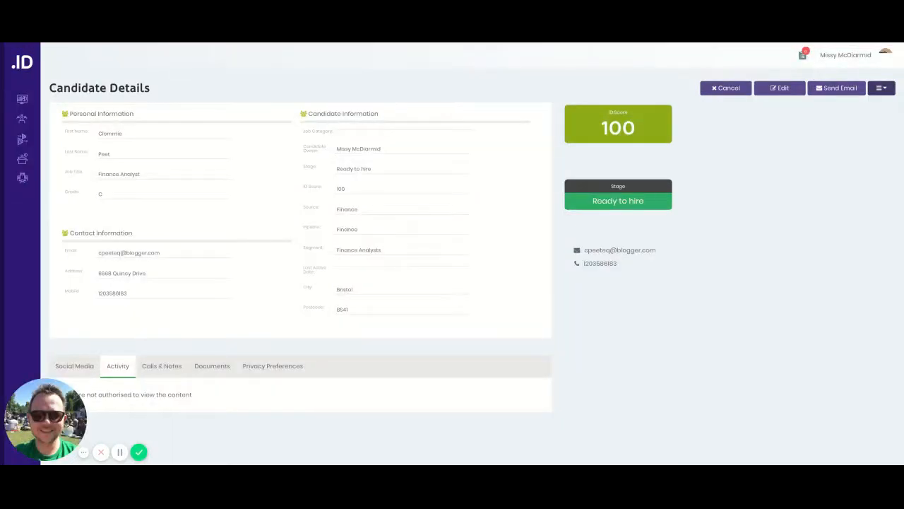
pyautogui.click(777, 88)
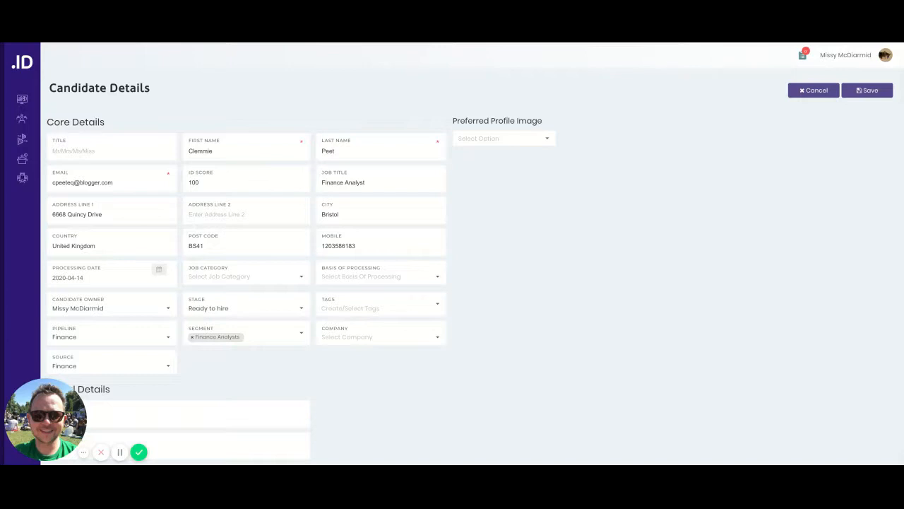
pyautogui.click(380, 308)
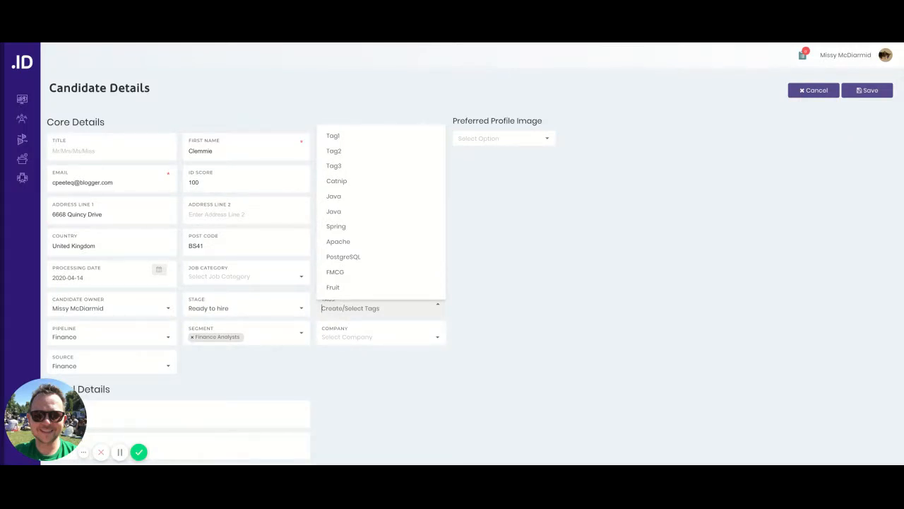
pyautogui.write('R')
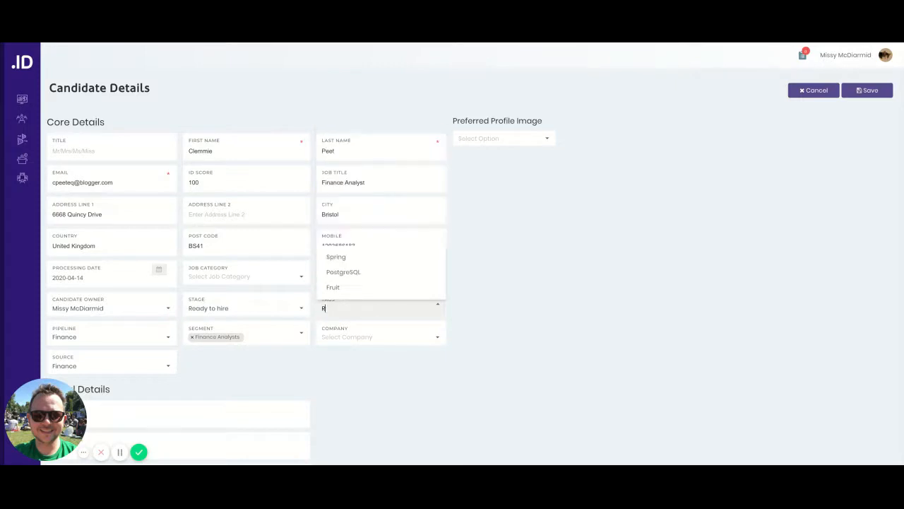
pyautogui.write('emote')
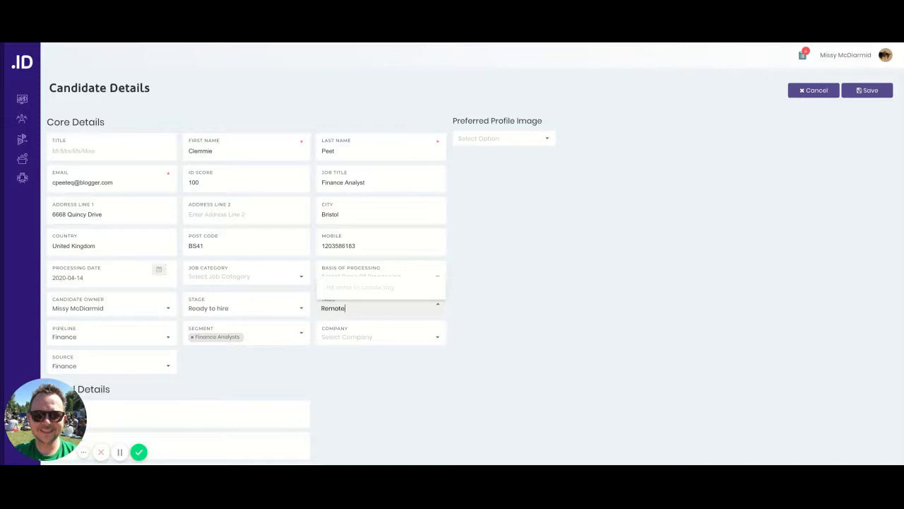
pyautogui.press('Return')
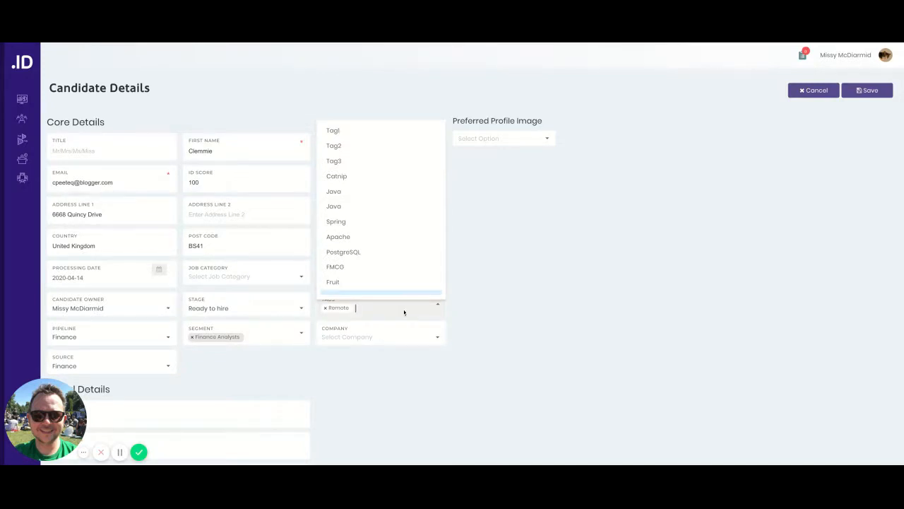
pyautogui.click(521, 327)
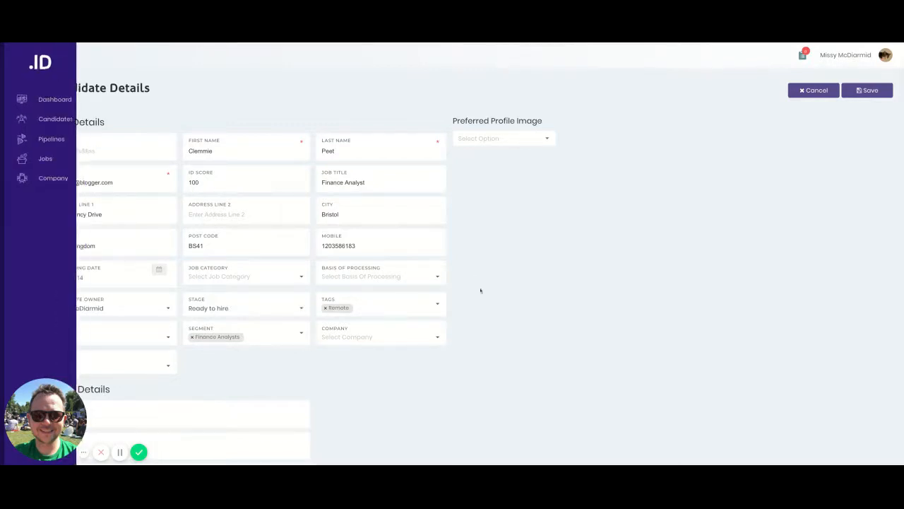
pyautogui.scroll(-3, 480, 320)
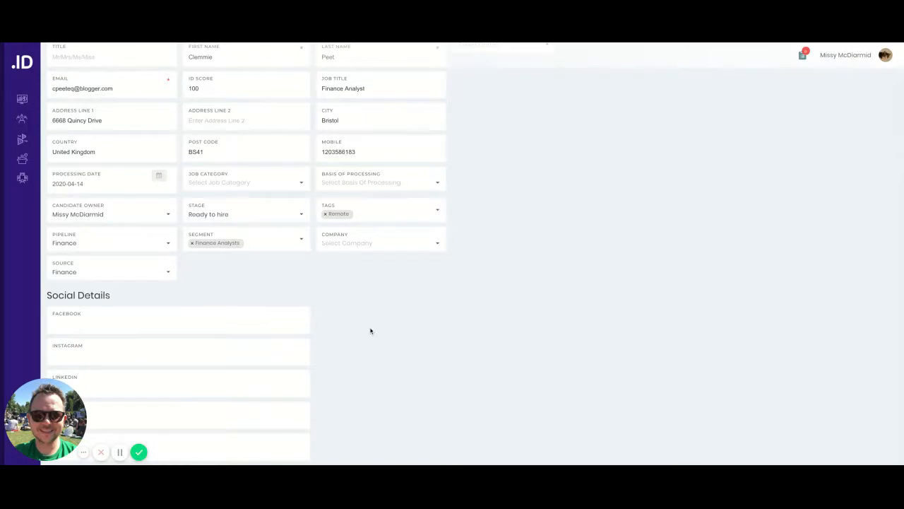
pyautogui.scroll(3, 370, 330)
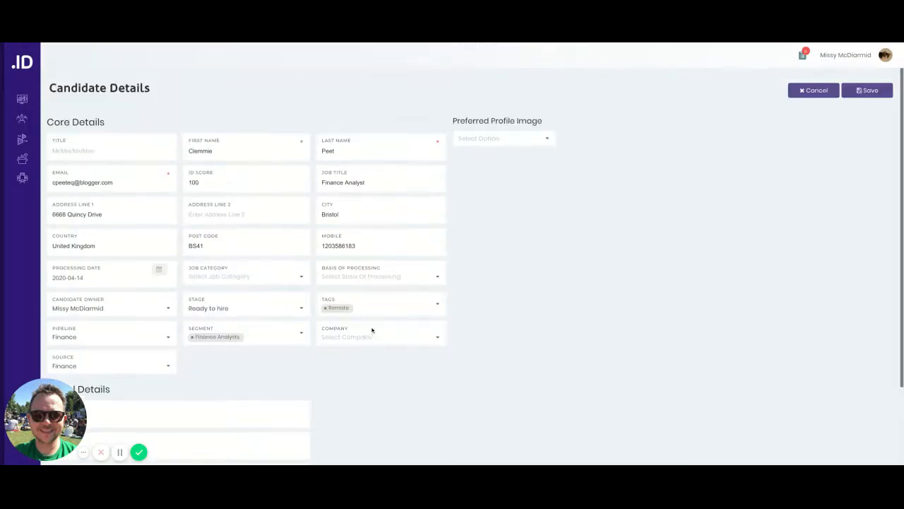
pyautogui.click(869, 91)
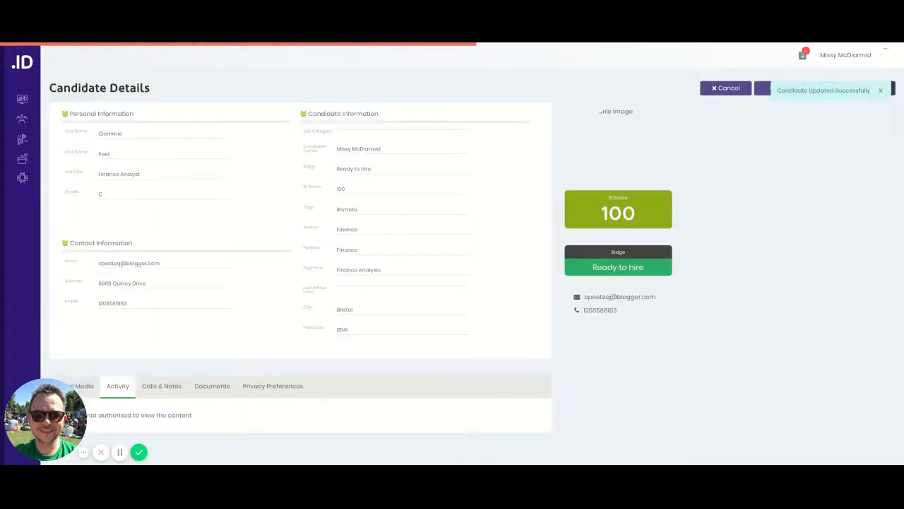
# Step: Search all candidates by first name for the Glasgow finance analyst and open that record for editing
pyautogui.click(34, 119)
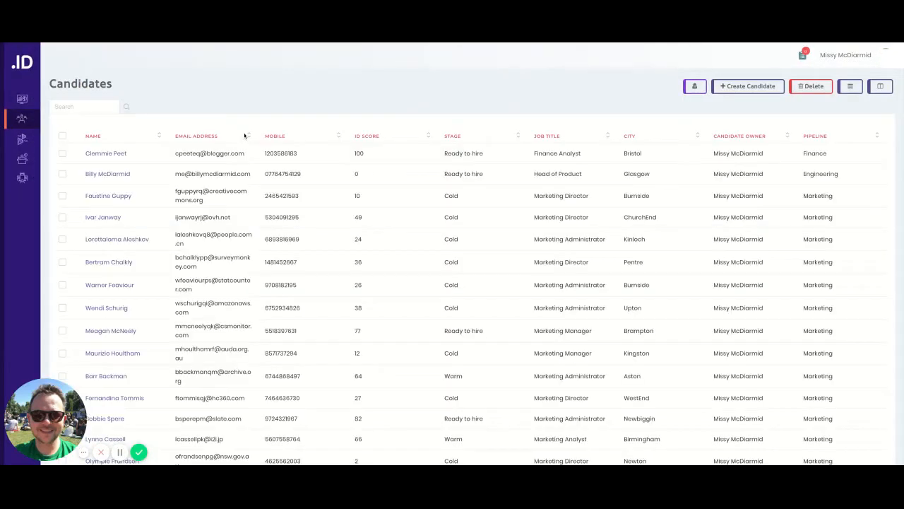
pyautogui.click(98, 106)
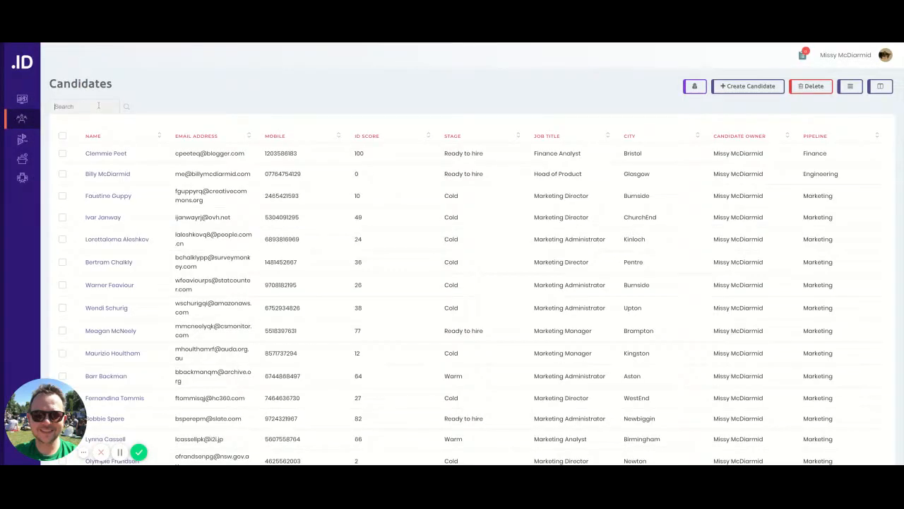
pyautogui.write('otho')
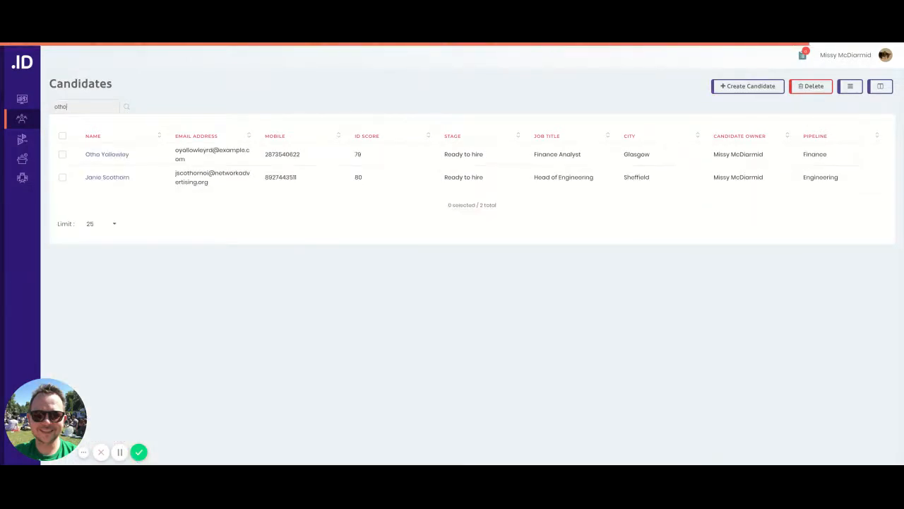
pyautogui.click(104, 155)
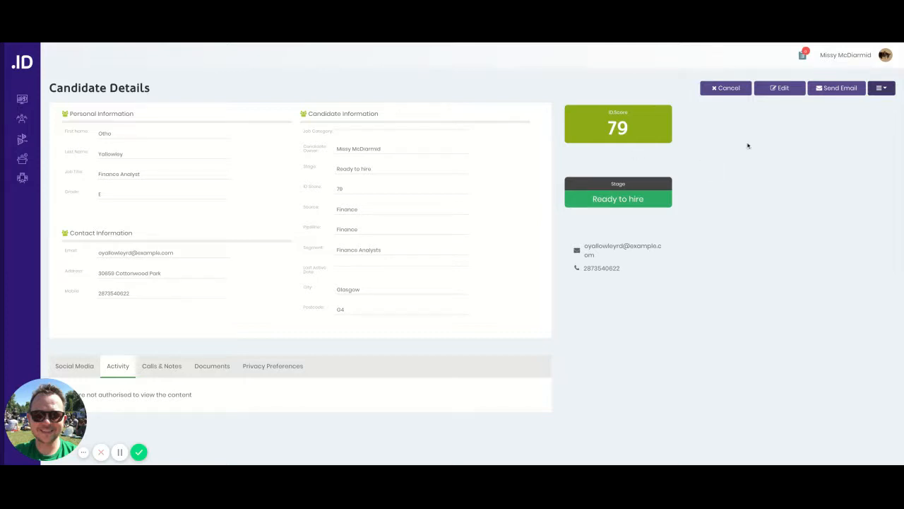
pyautogui.click(779, 91)
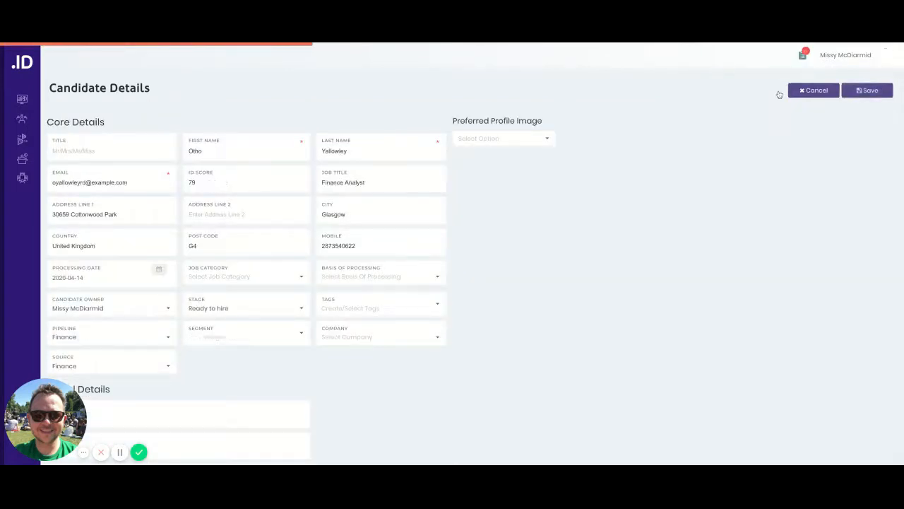
# Step: Set the candidate's stage to Cold, add a new Sage tag and save the record
pyautogui.click(281, 311)
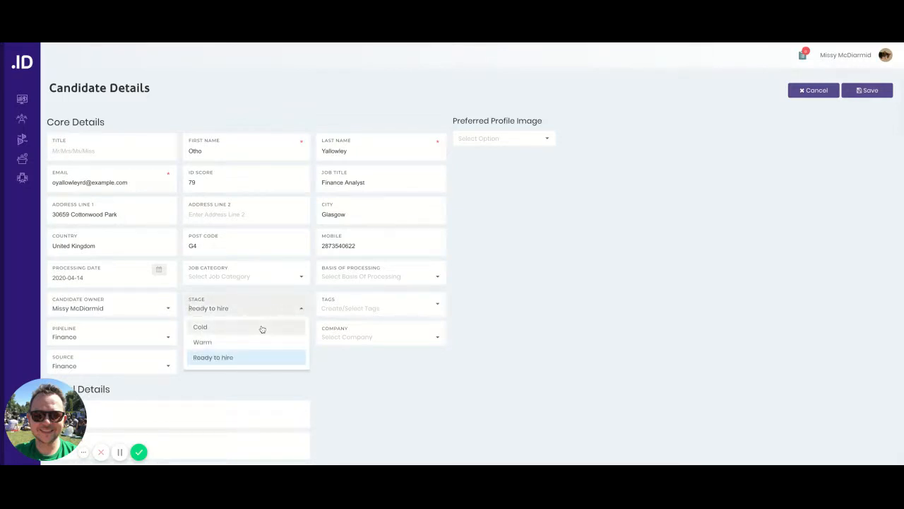
pyautogui.click(262, 329)
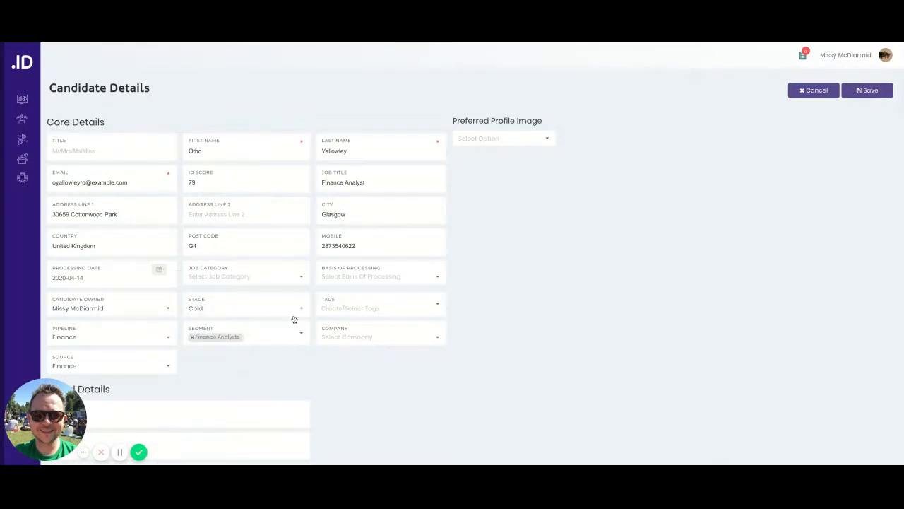
pyautogui.click(332, 307)
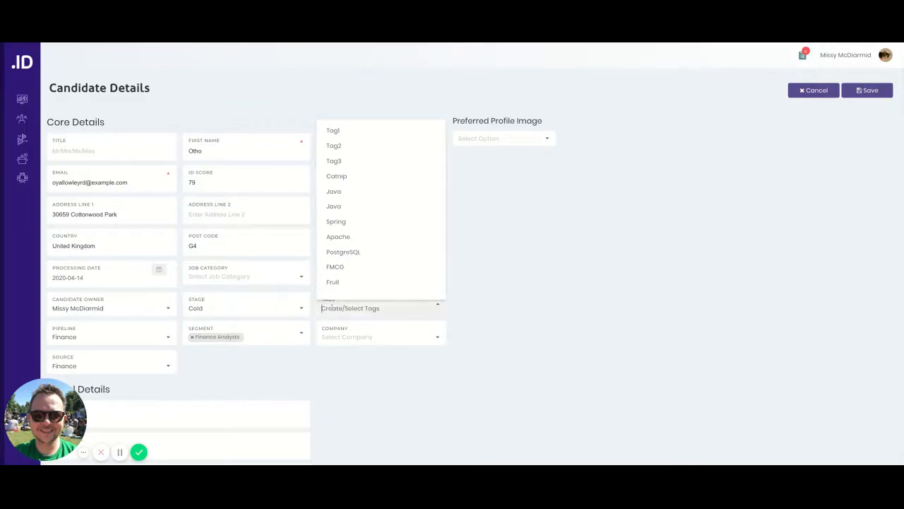
pyautogui.write('Sage')
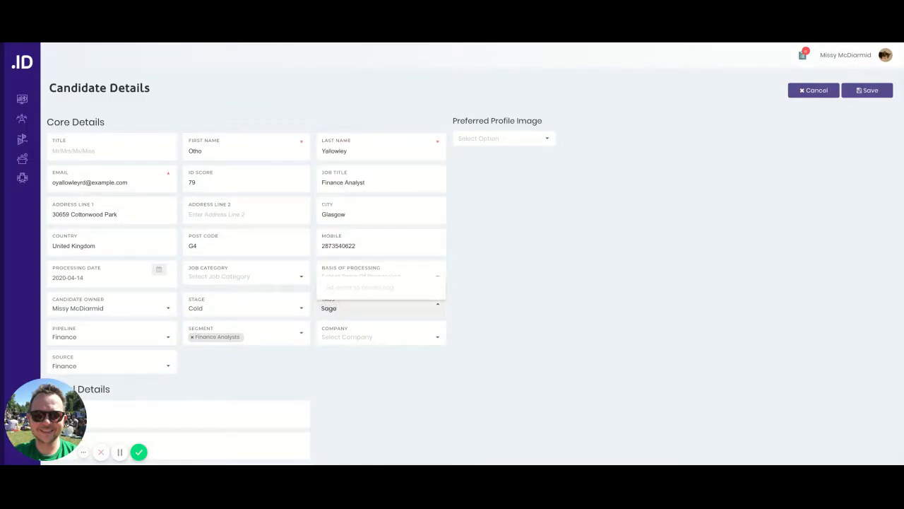
pyautogui.press('Return')
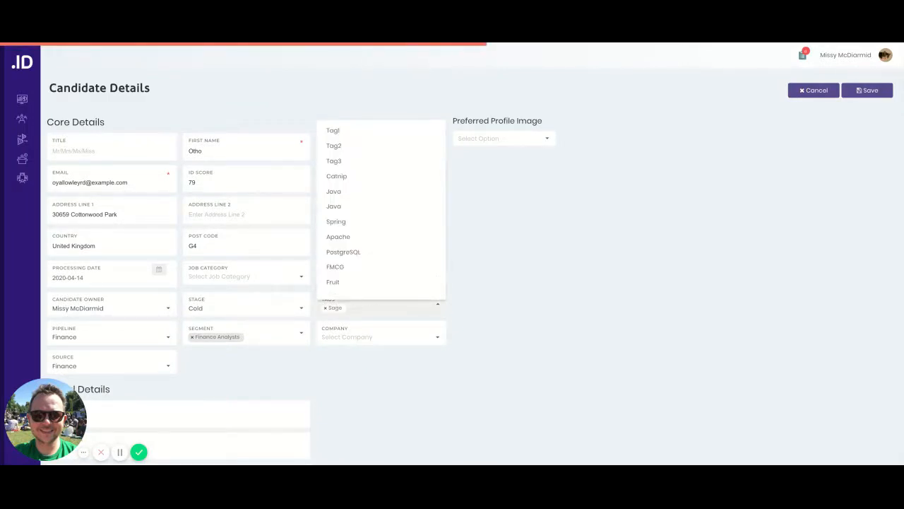
pyautogui.click(627, 275)
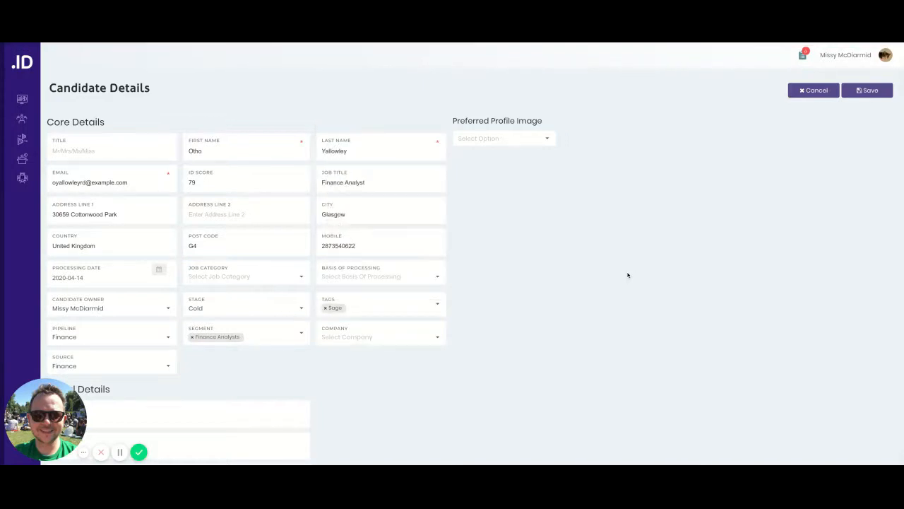
pyautogui.click(862, 91)
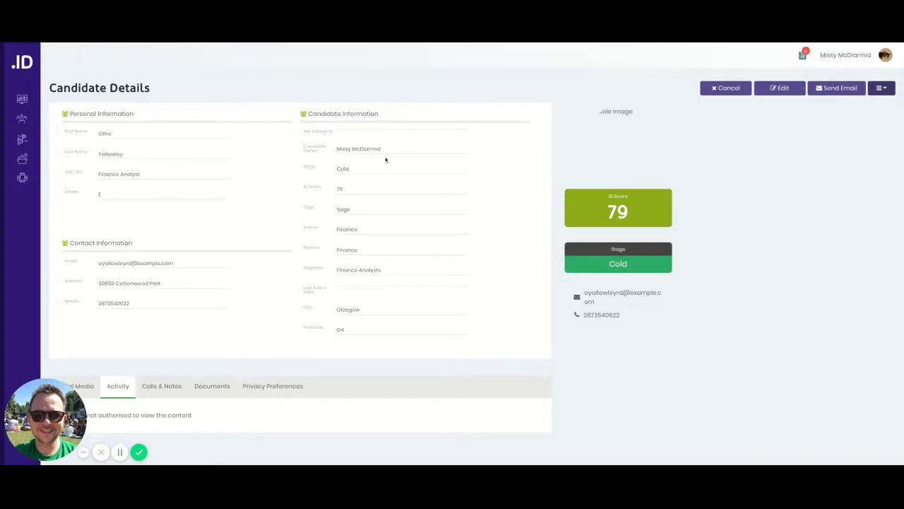
# Step: Search all candidates by first name for the Kinloch finance analyst and open that record for editing
pyautogui.moveTo(51, 139)
pyautogui.click(36, 122)
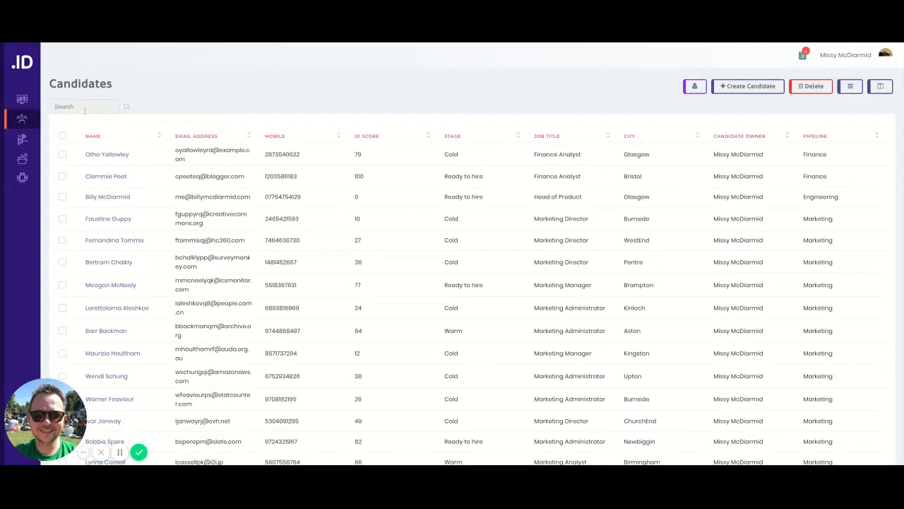
pyautogui.click(84, 109)
pyautogui.write('cayla')
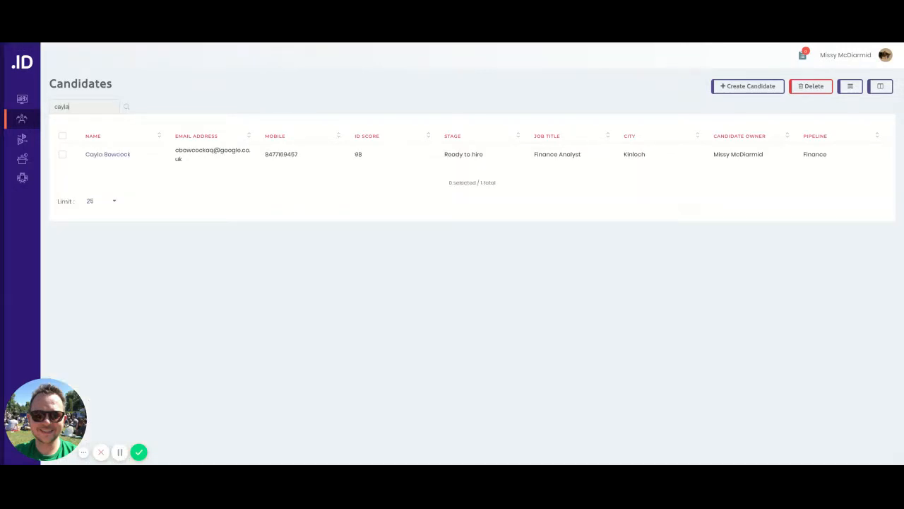
pyautogui.click(113, 155)
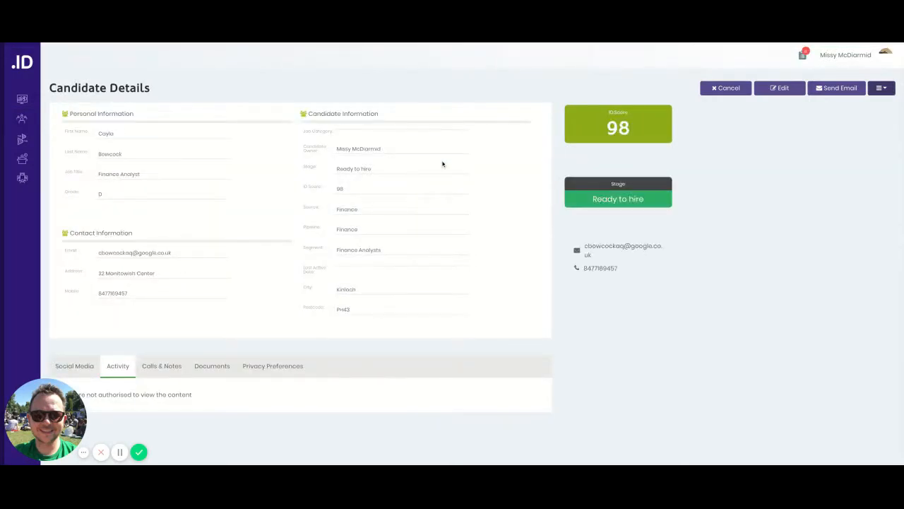
pyautogui.click(783, 90)
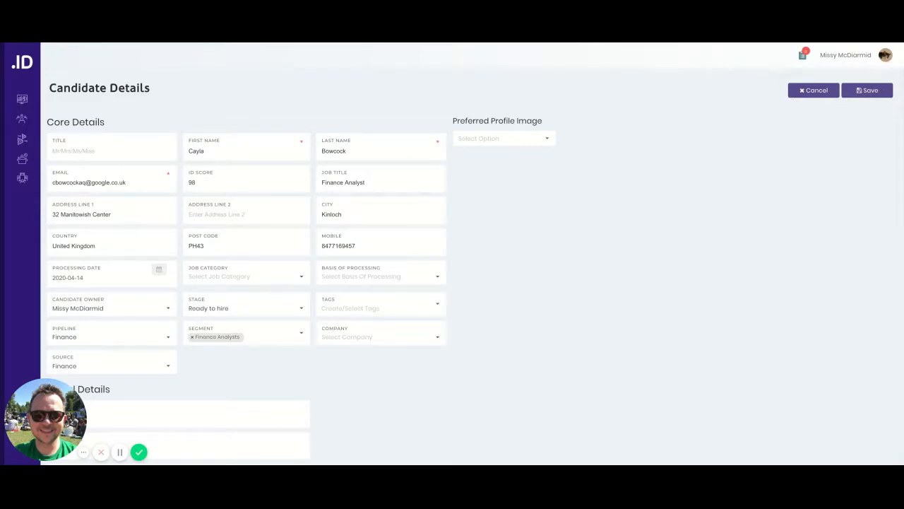
# Step: Replace the candidate's street address and post code, and set the city to Glasgow
pyautogui.doubleClick(349, 214)
pyautogui.tripleClick(115, 214)
pyautogui.press('Tab')
pyautogui.press('Tab')
pyautogui.write('Glasgow')
pyautogui.press('Tab')
pyautogui.press('Tab')
pyautogui.write('G1 1AA')
pyautogui.press('Tab')
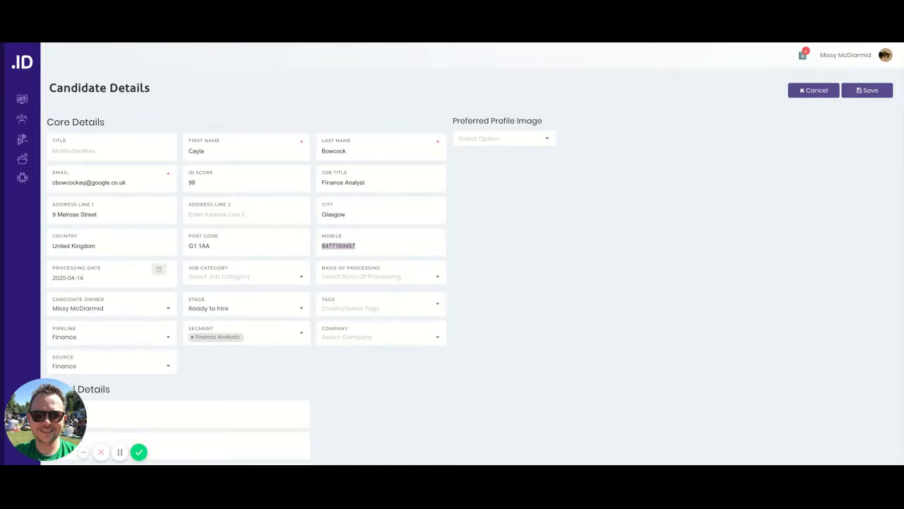
# Step: Add a new VBA tag to the candidate and save the record
pyautogui.click(388, 309)
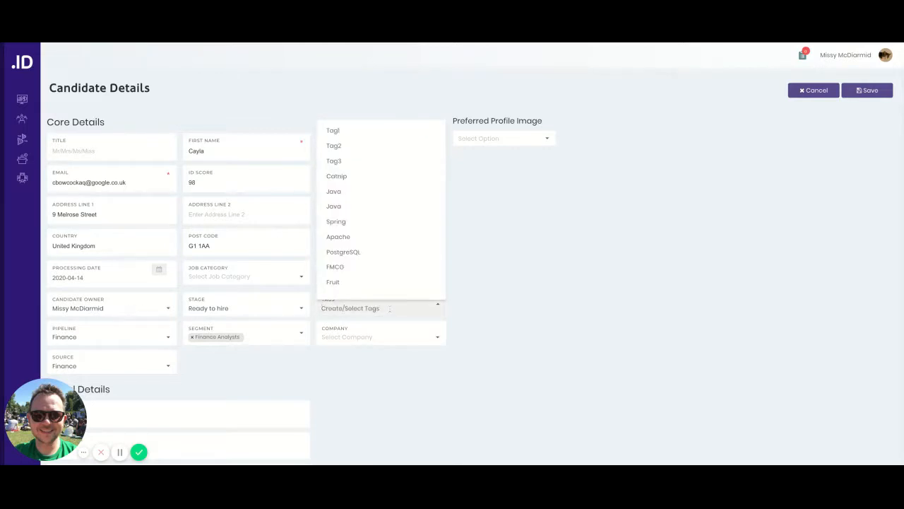
pyautogui.write('VBA')
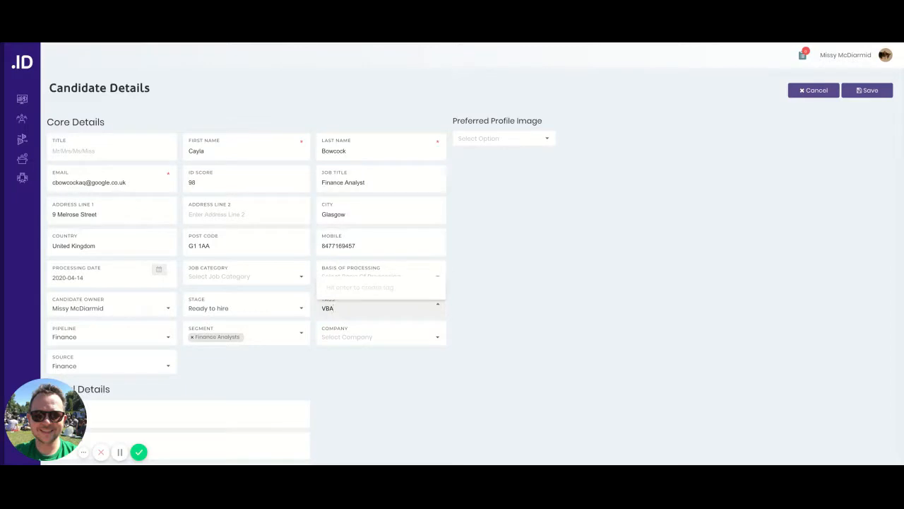
pyautogui.press('Return')
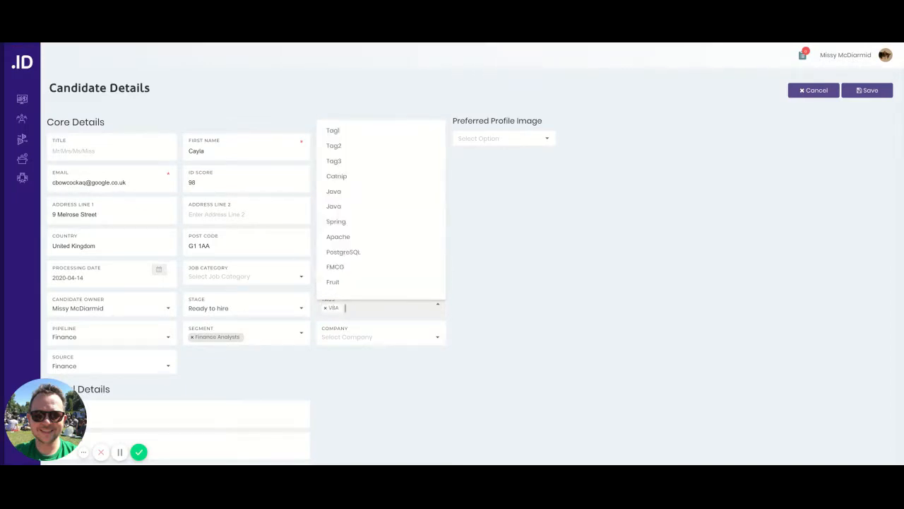
pyautogui.click(558, 273)
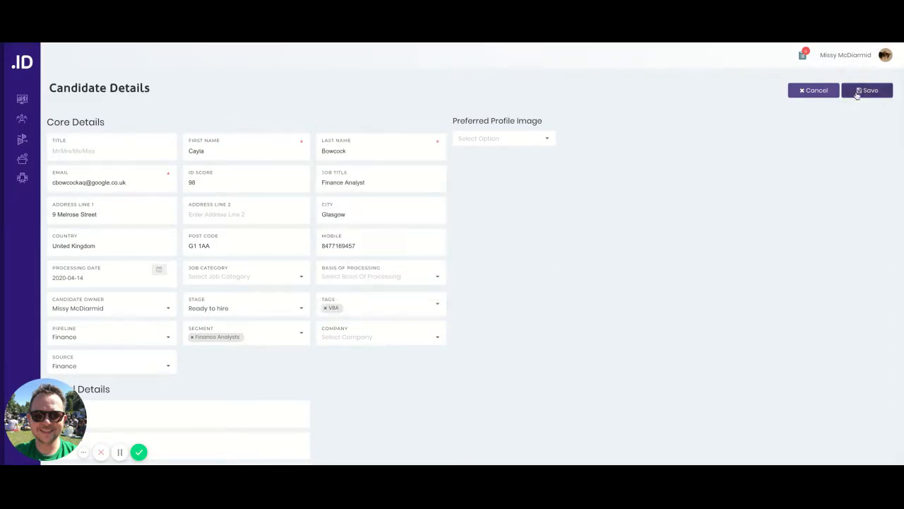
pyautogui.click(857, 93)
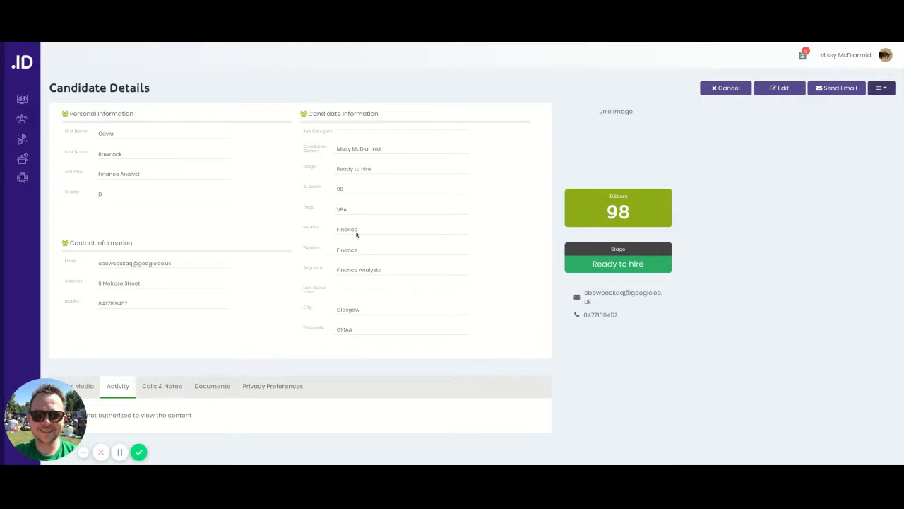
# Step: Open the Finance pipeline from the list of pipelines
pyautogui.moveTo(21, 157)
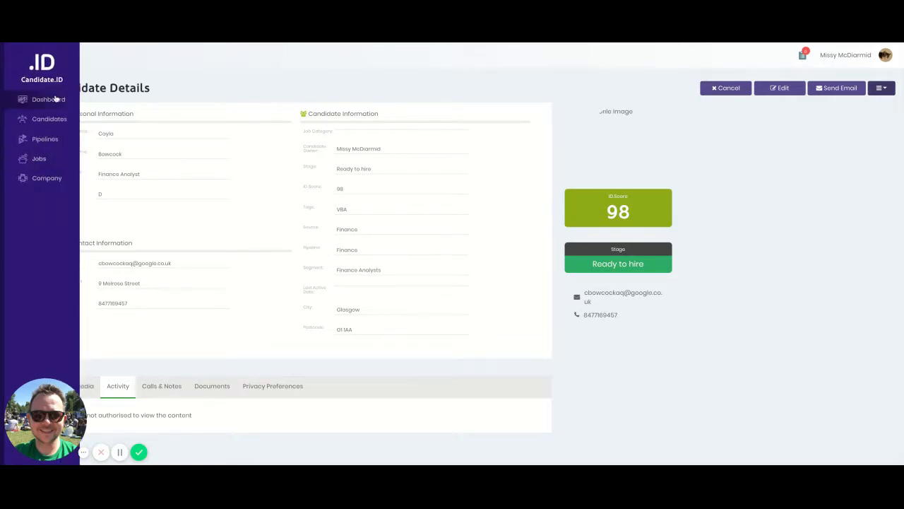
pyautogui.click(53, 139)
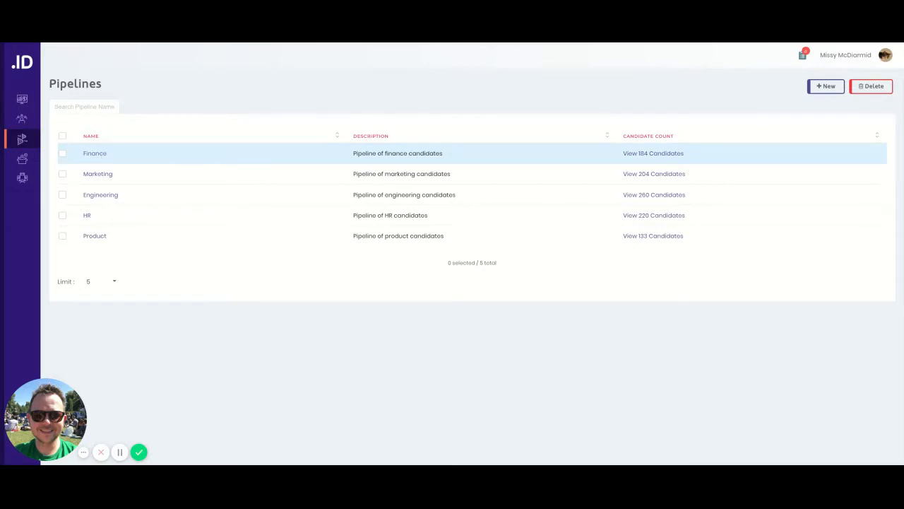
pyautogui.click(95, 153)
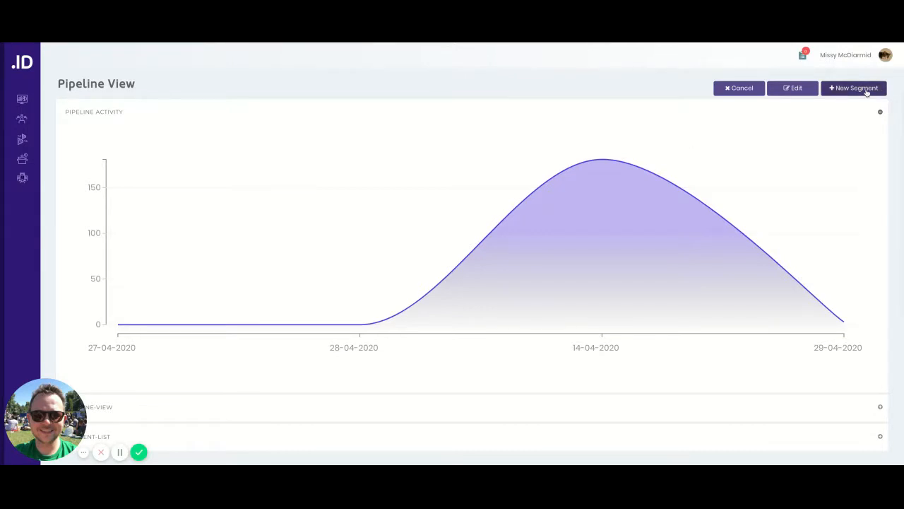
# Step: Create a new segment in the Finance pipeline named VBA with the description "VBA candidate search" and switch it to live
pyautogui.click(867, 92)
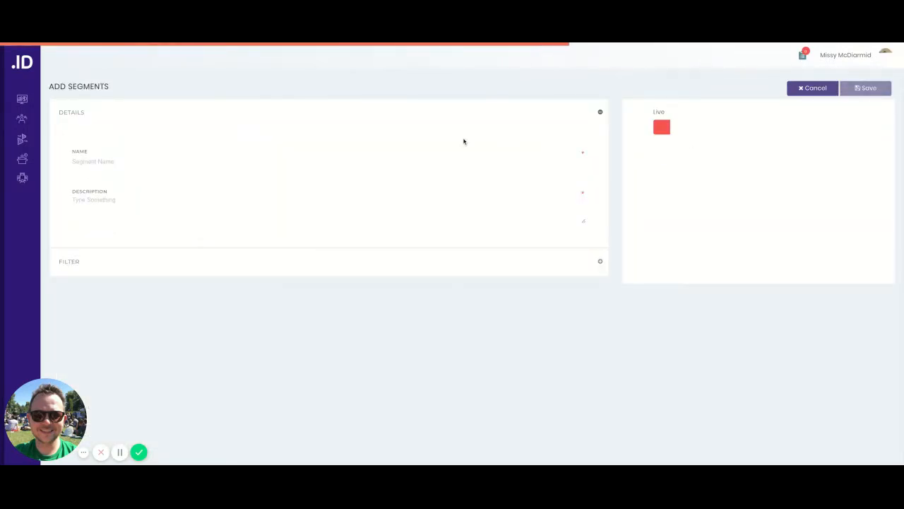
pyautogui.click(400, 162)
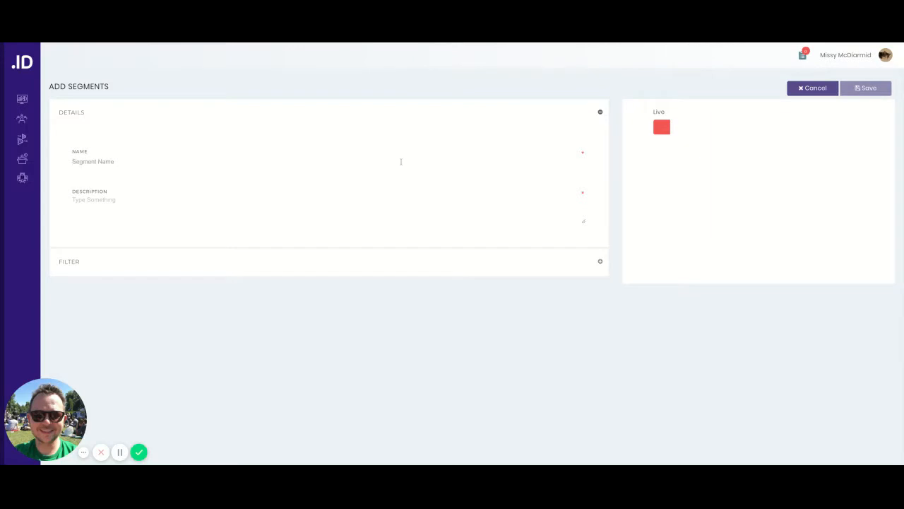
pyautogui.write('VBA')
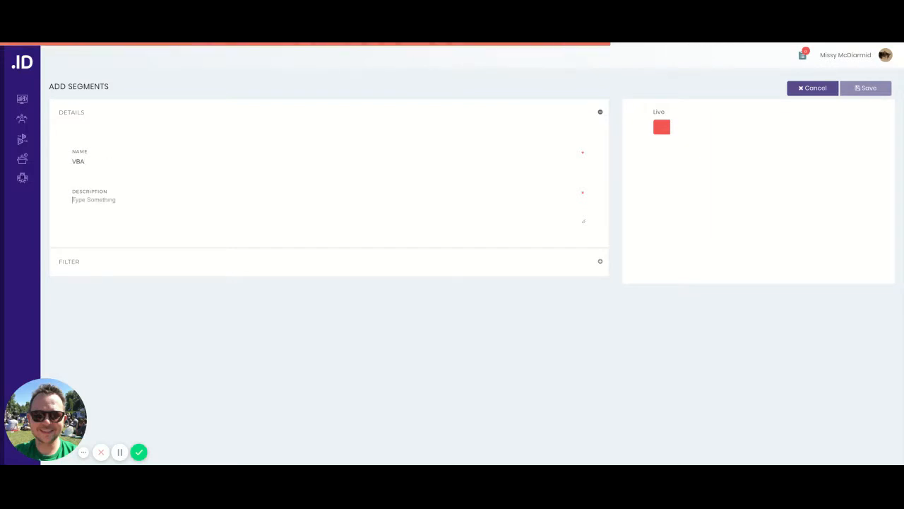
pyautogui.press('Tab')
pyautogui.write('VBA a')
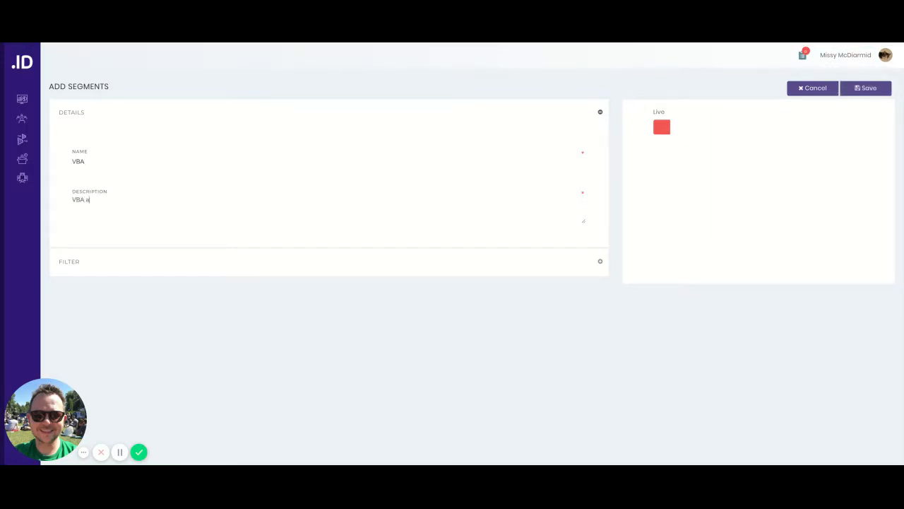
pyautogui.write('andidate search')
pyautogui.click(686, 132)
# Step: Add a Tags filter with the VBA tag to the segment and save it
pyautogui.click(206, 271)
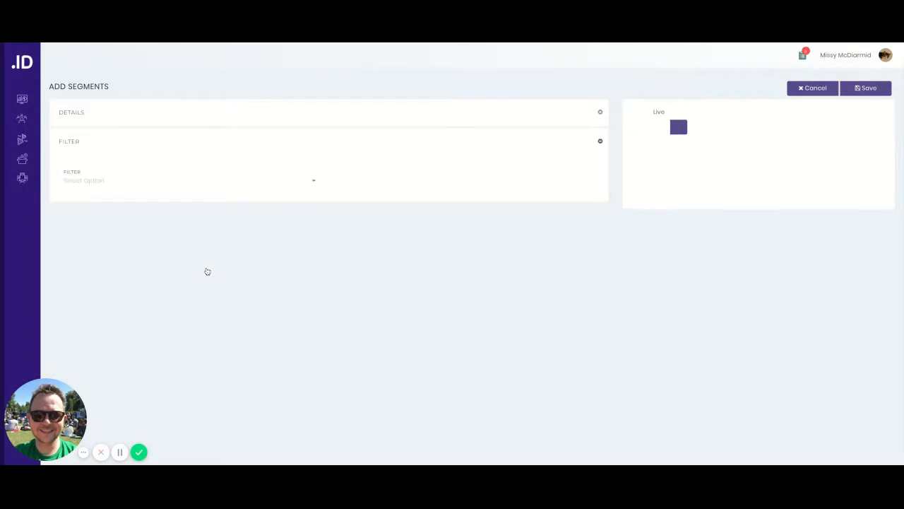
pyautogui.click(178, 189)
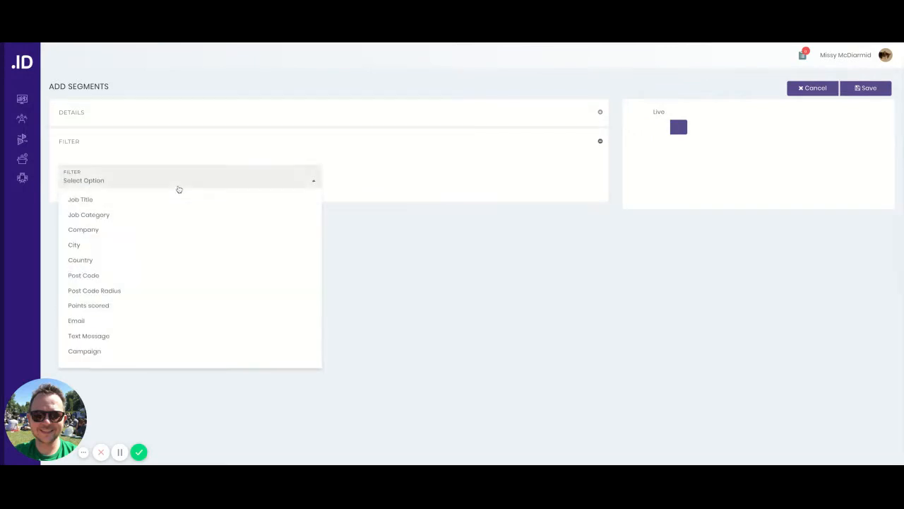
pyautogui.write('tag')
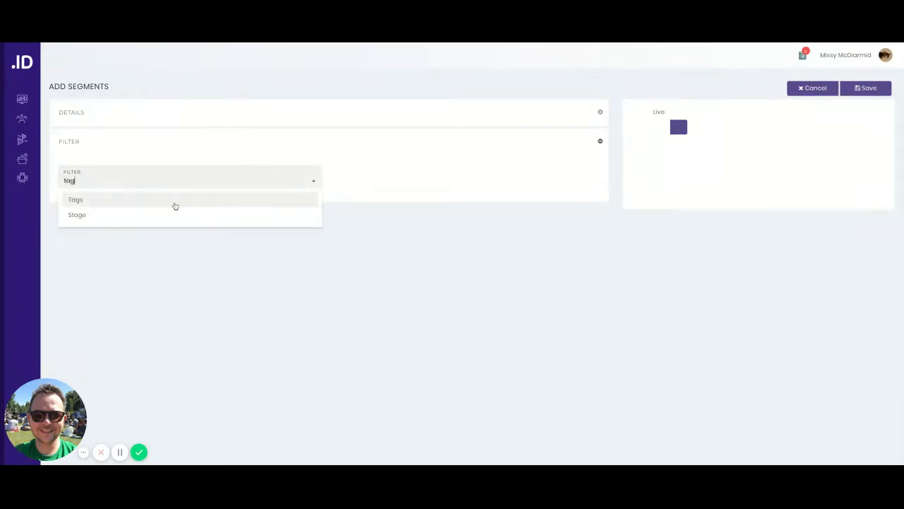
pyautogui.click(175, 205)
pyautogui.click(238, 212)
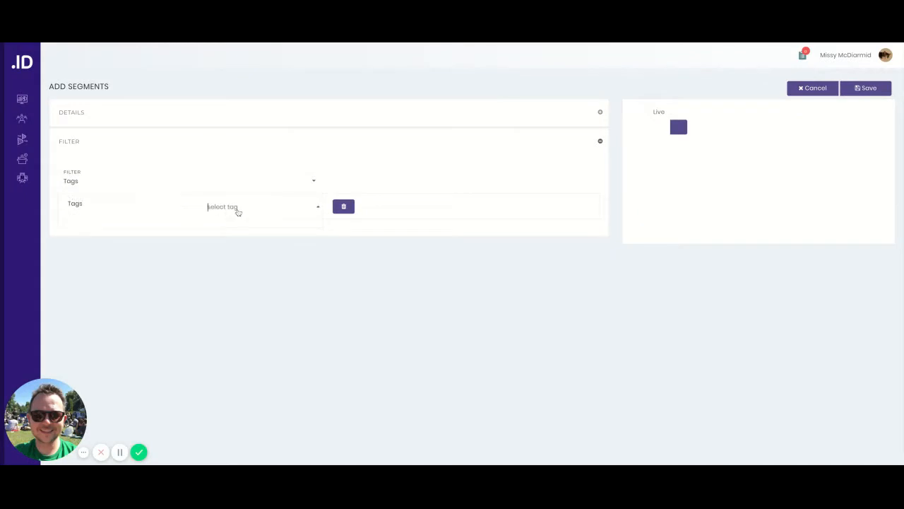
pyautogui.write('VBA')
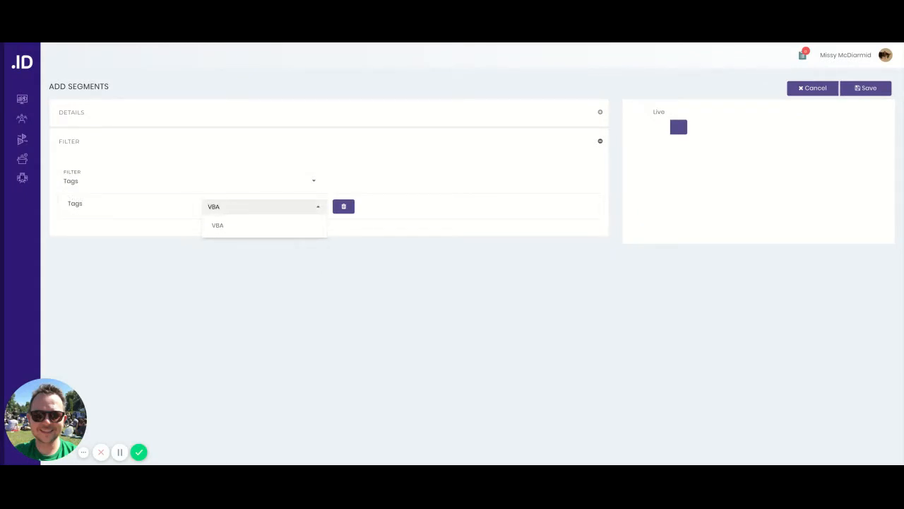
pyautogui.click(243, 231)
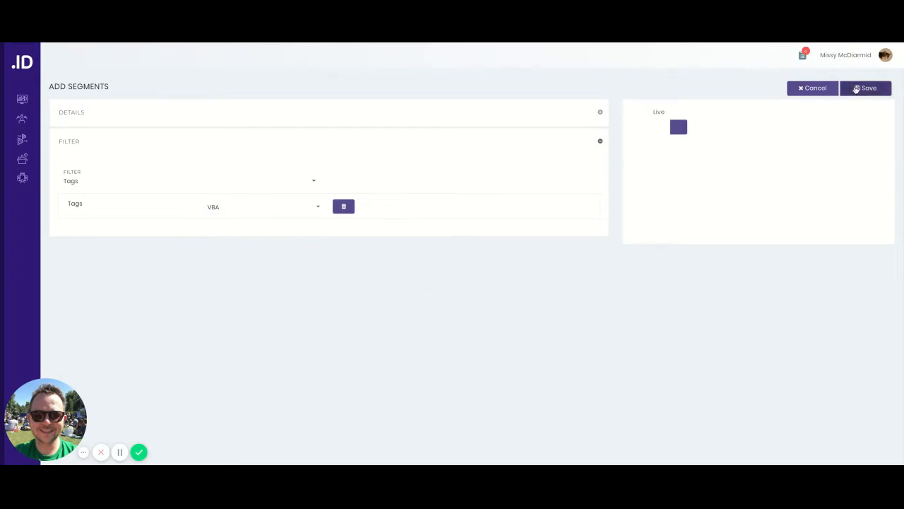
pyautogui.click(862, 89)
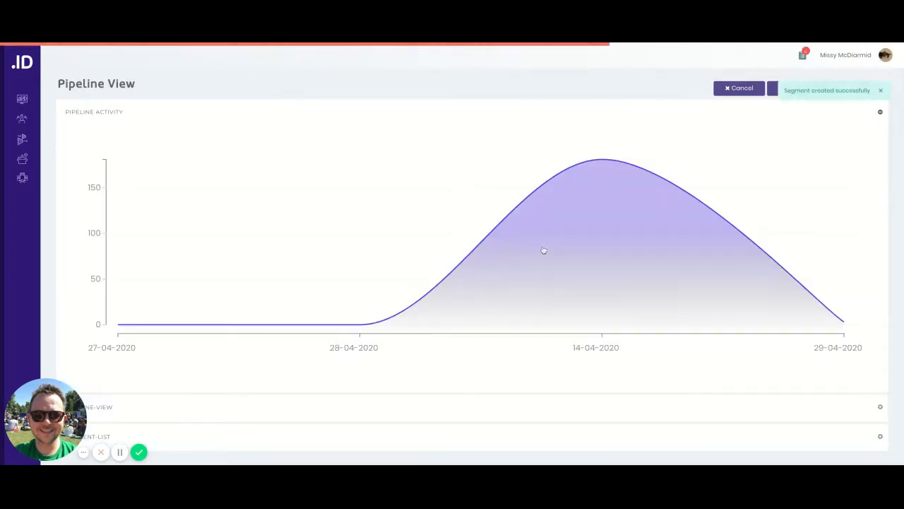
# Step: View the VBA segment's candidates from the pipeline's segment list, and return to the dashboard
pyautogui.scroll(-3, 434, 287)
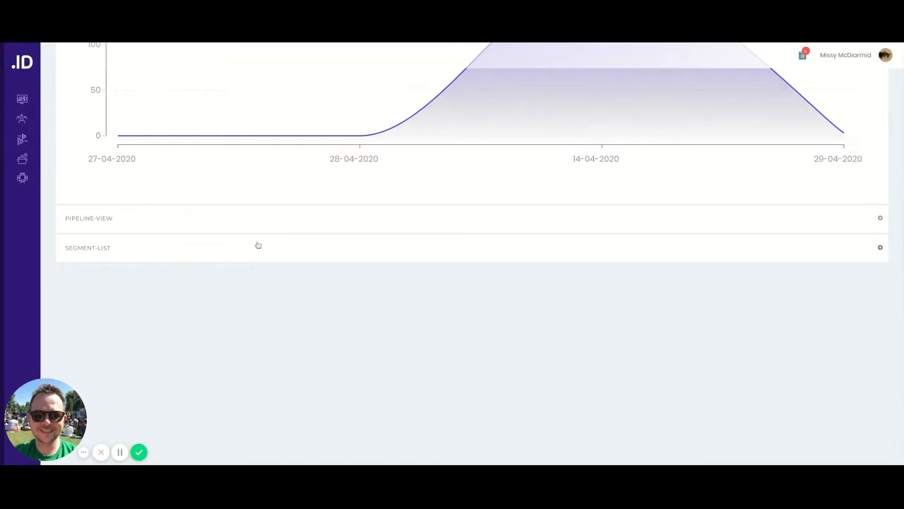
pyautogui.click(258, 245)
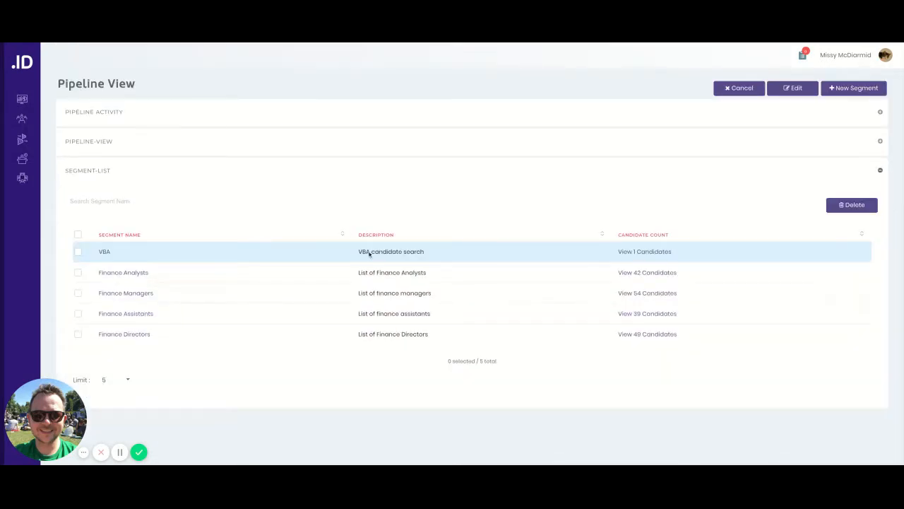
pyautogui.click(661, 251)
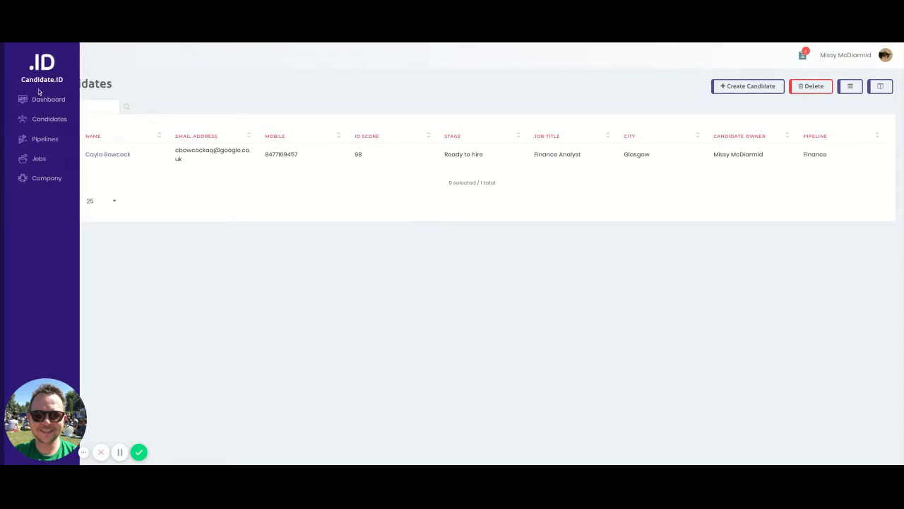
pyautogui.click(35, 98)
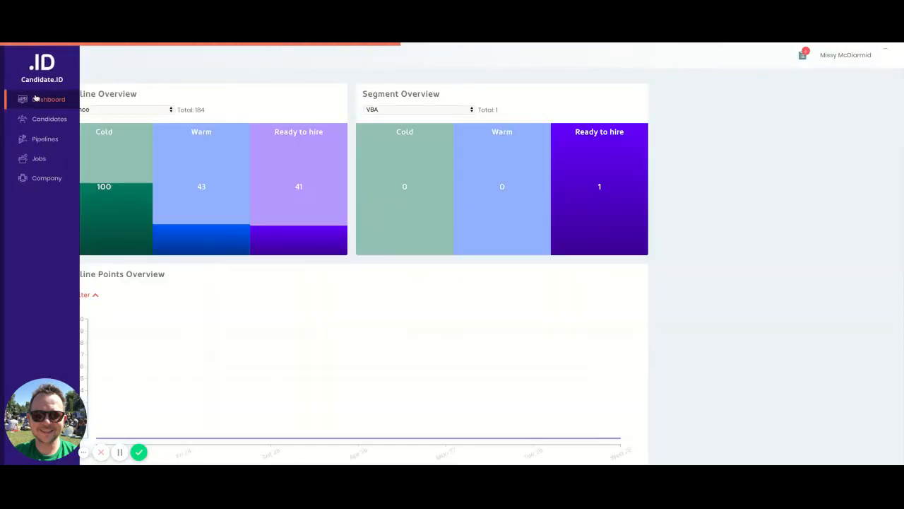